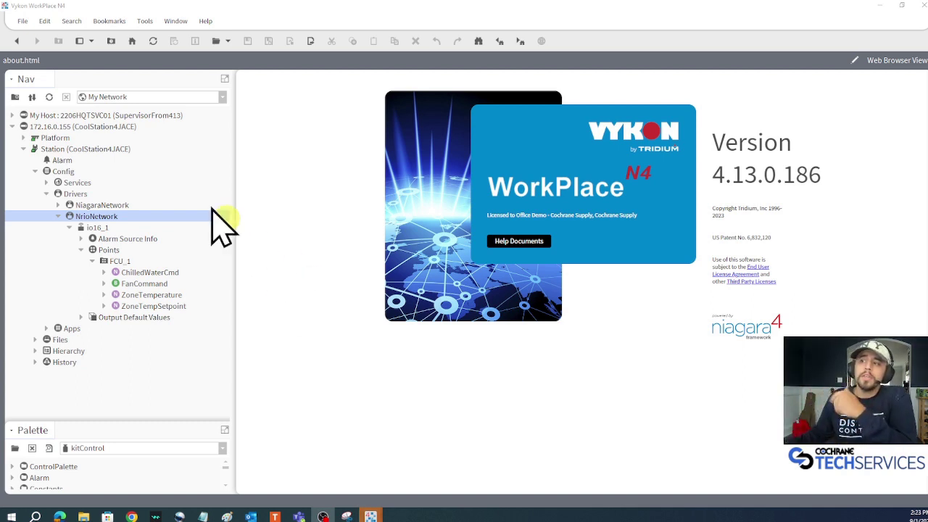
# Add a new Px view named 'FCU Graphic' to the FCU_1 folder through Views > New View.
pyautogui.click(128, 262)
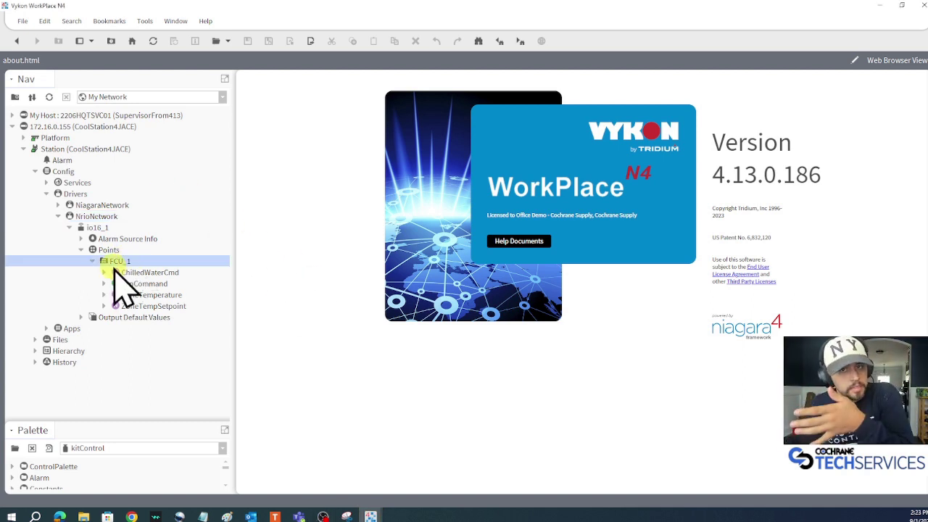
pyautogui.click(101, 217)
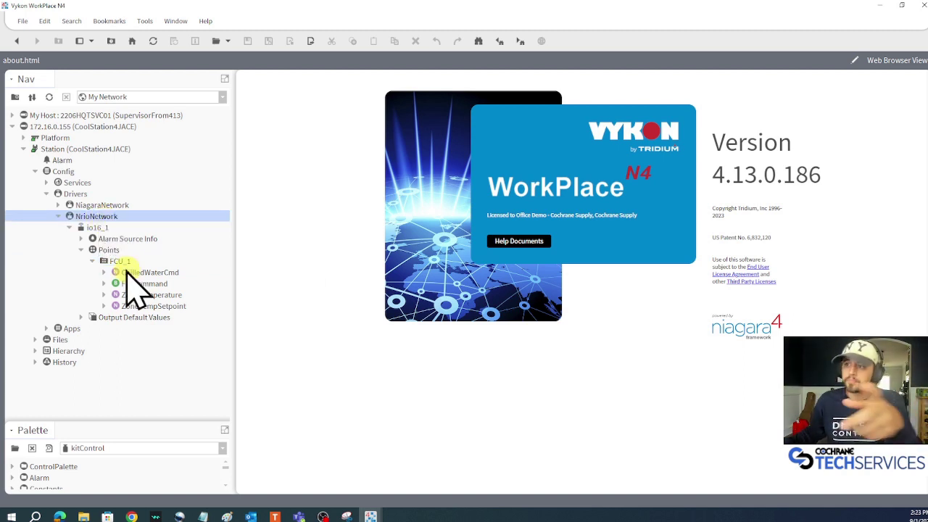
pyautogui.click(129, 261)
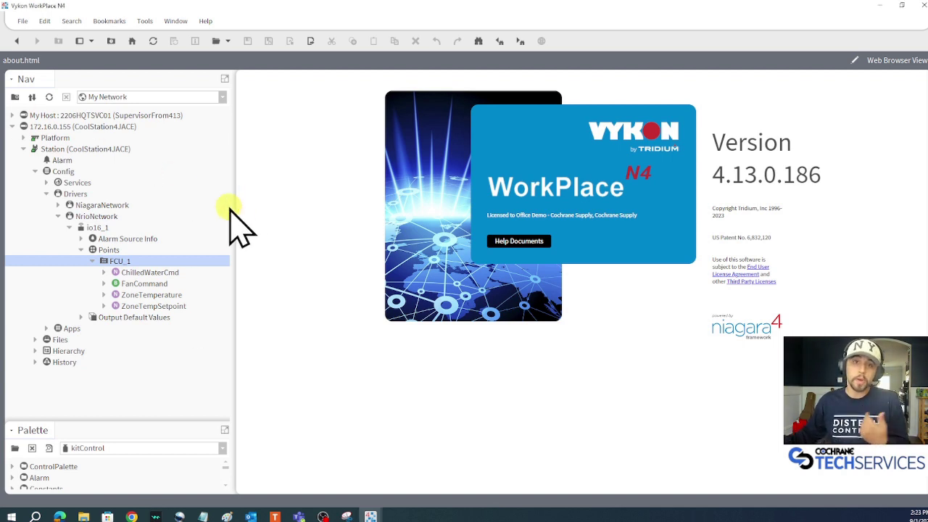
pyautogui.rightClick(126, 262)
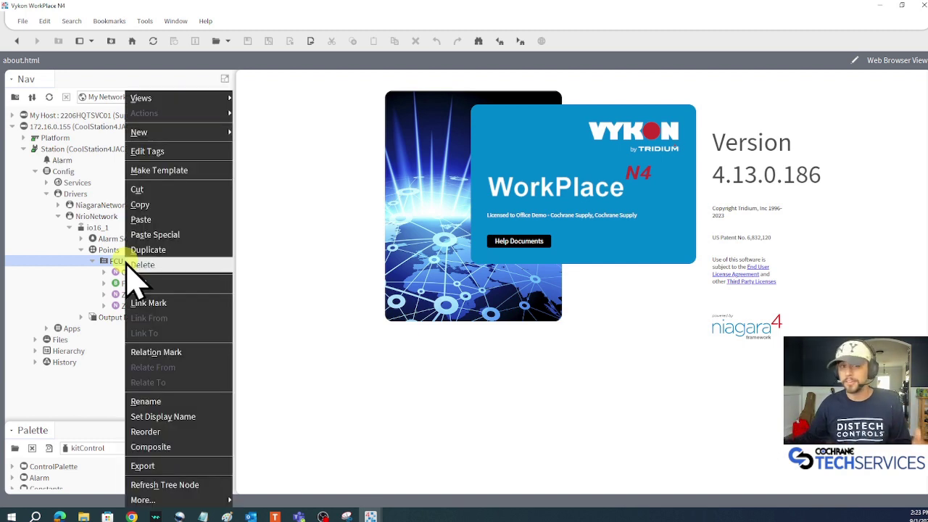
pyautogui.moveTo(202, 96)
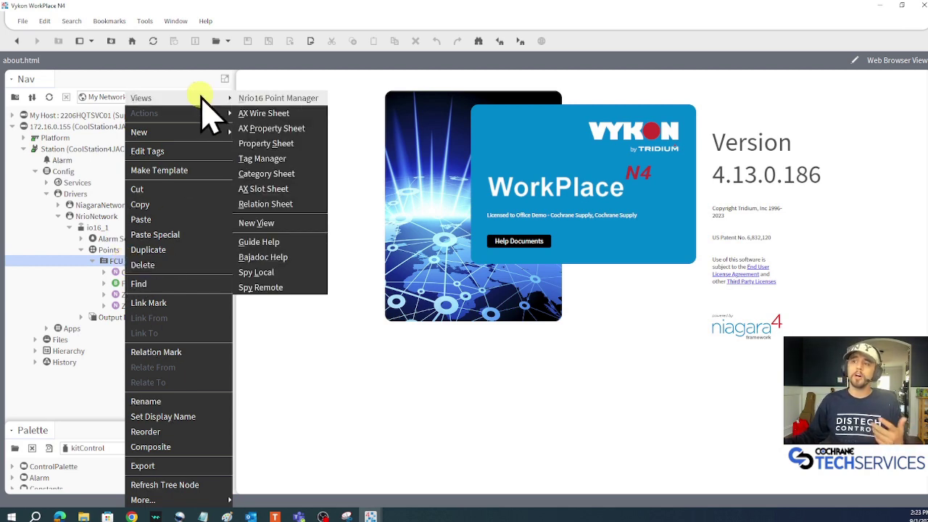
pyautogui.click(317, 223)
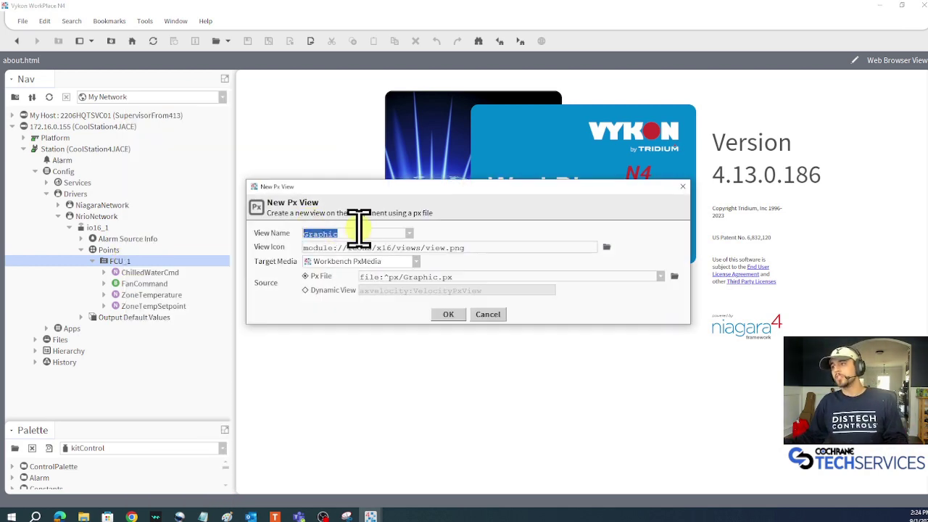
pyautogui.press('BackSpace')
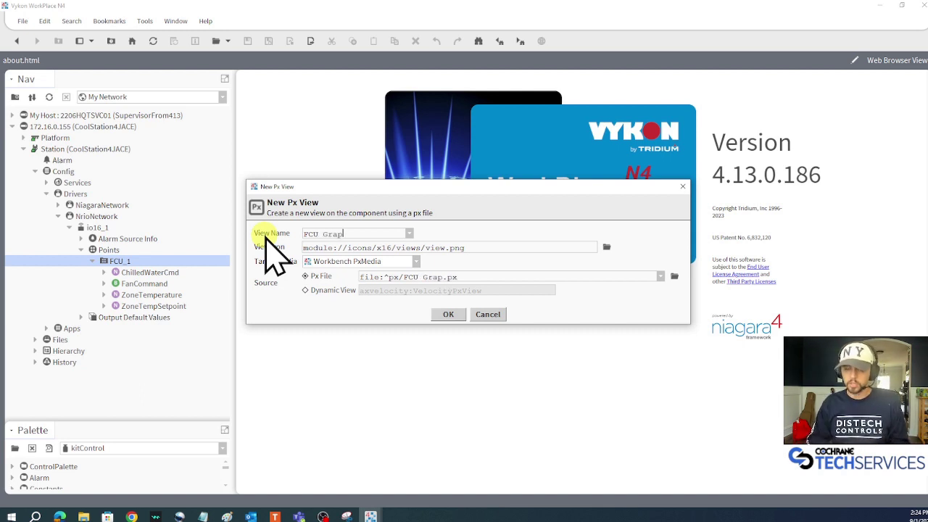
pyautogui.click(449, 314)
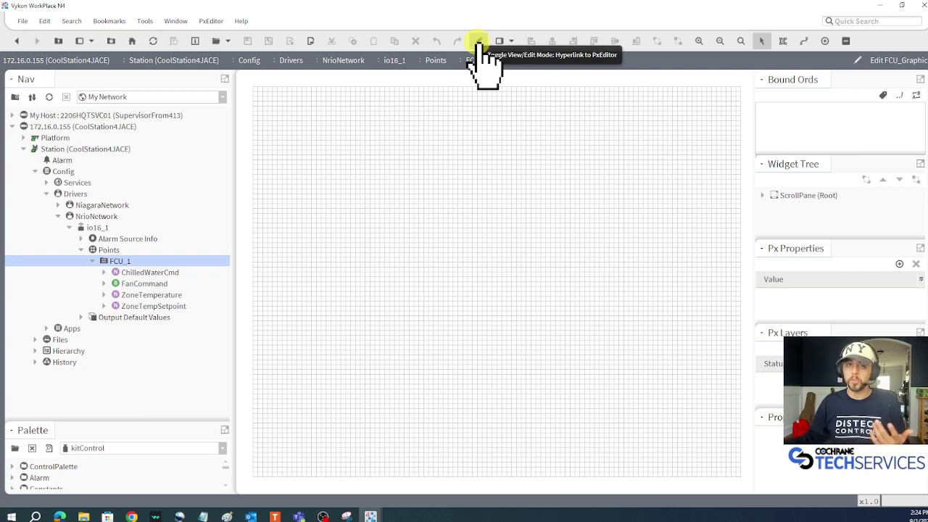
# Preview the empty FCU Graphic page in view mode, then return to the Px editor.
pyautogui.click(478, 41)
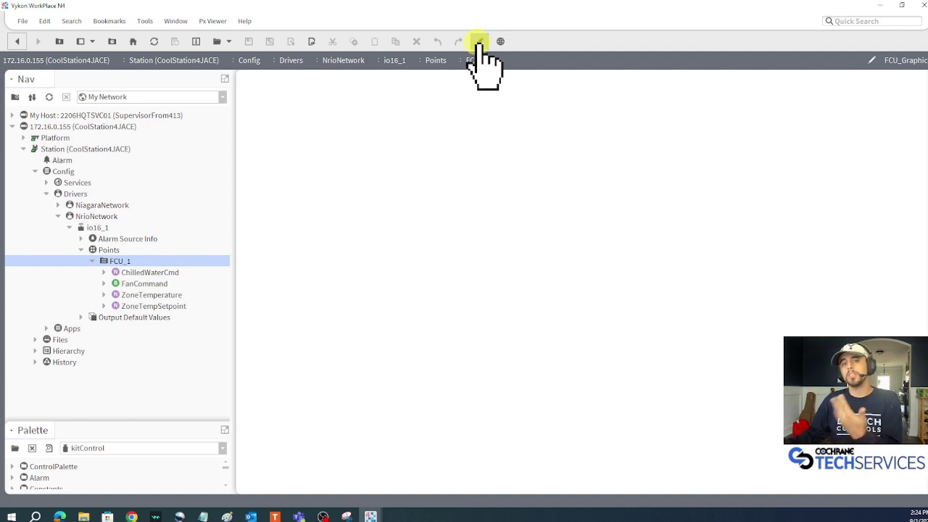
pyautogui.click(479, 42)
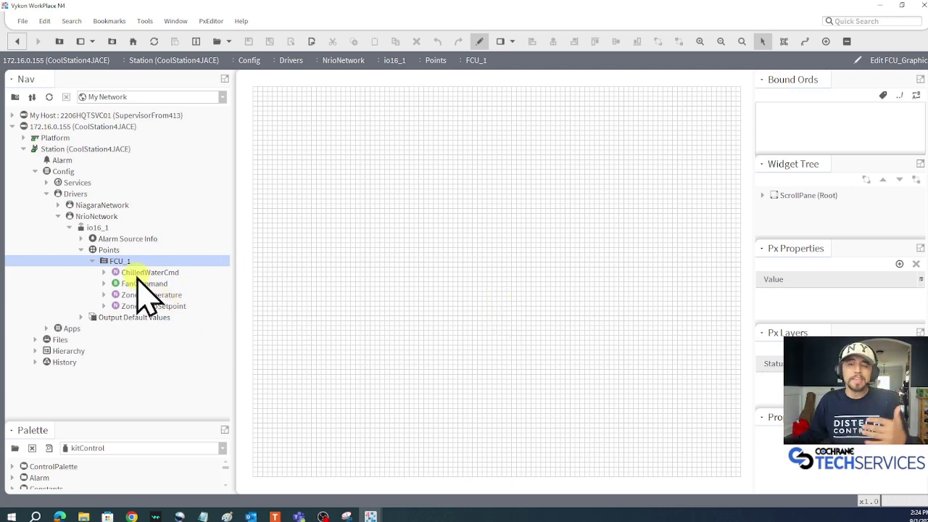
# Select the CanvasPane under ScrollPane in the Widget Tree, then select the FanCommand point.
pyautogui.click(64, 171)
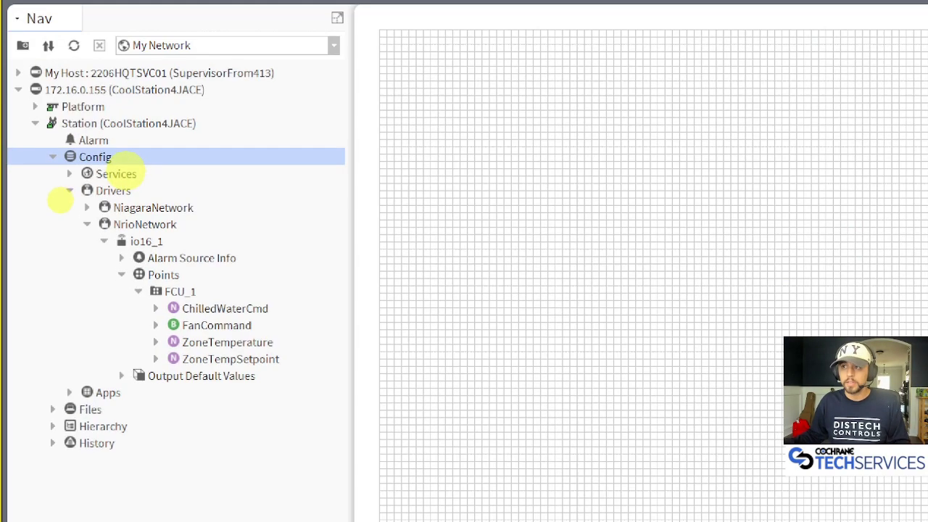
pyautogui.moveTo(105, 177)
pyautogui.mouseDown()
pyautogui.moveTo(55, 175)
pyautogui.moveTo(27, 226)
pyautogui.moveTo(70, 330)
pyautogui.mouseUp()
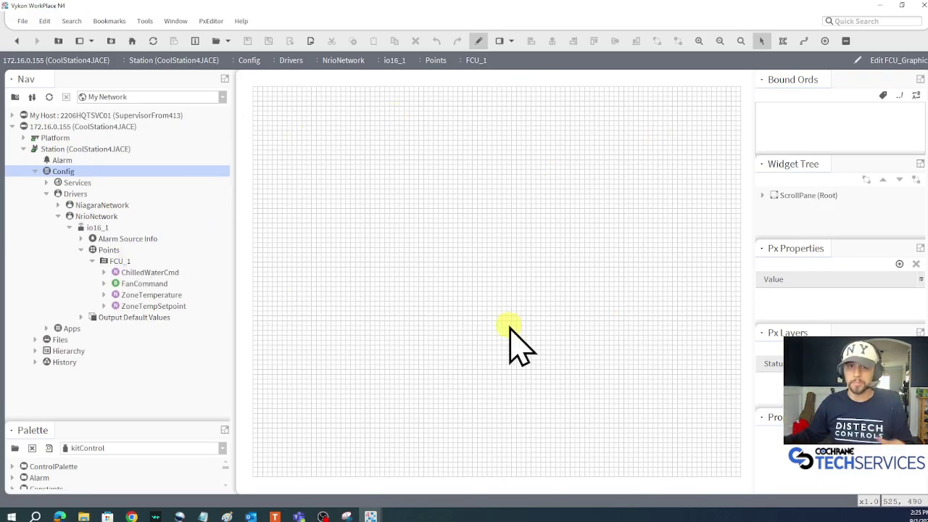
pyautogui.click(762, 195)
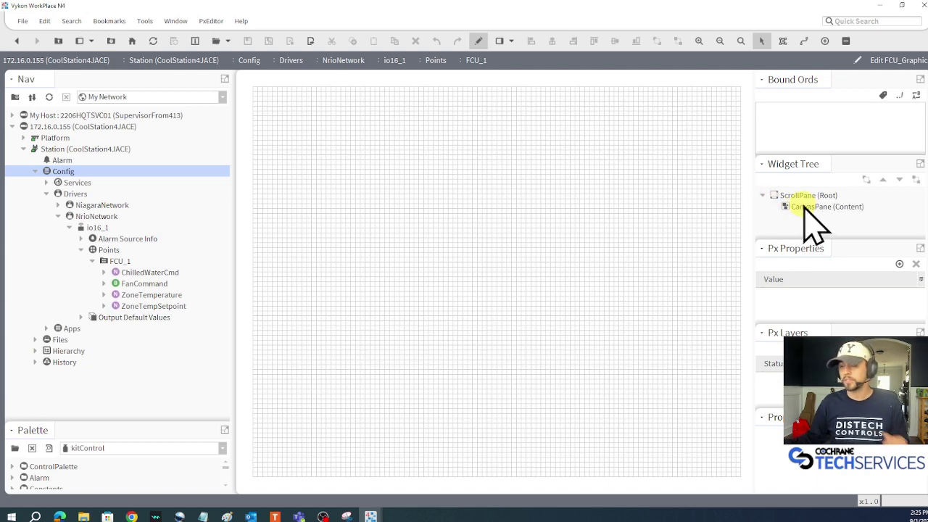
pyautogui.click(810, 208)
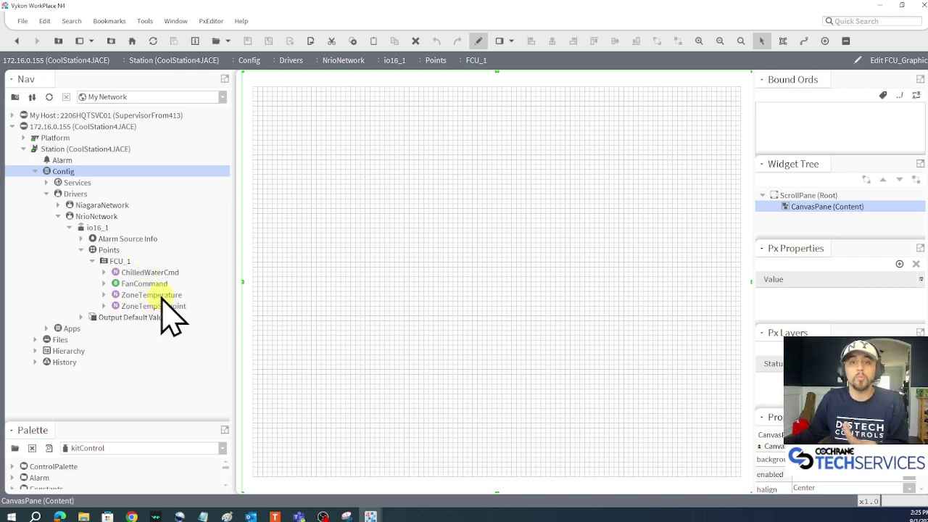
pyautogui.click(141, 286)
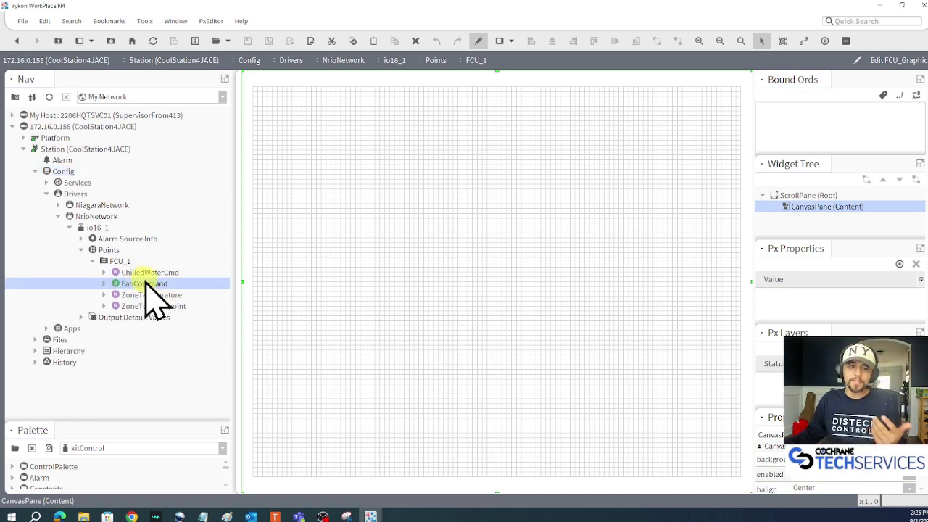
# Drop FanCommand onto the canvas and pick From Palette in the Make Widget dialog.
pyautogui.moveTo(140, 286); pyautogui.dragTo(499, 241)
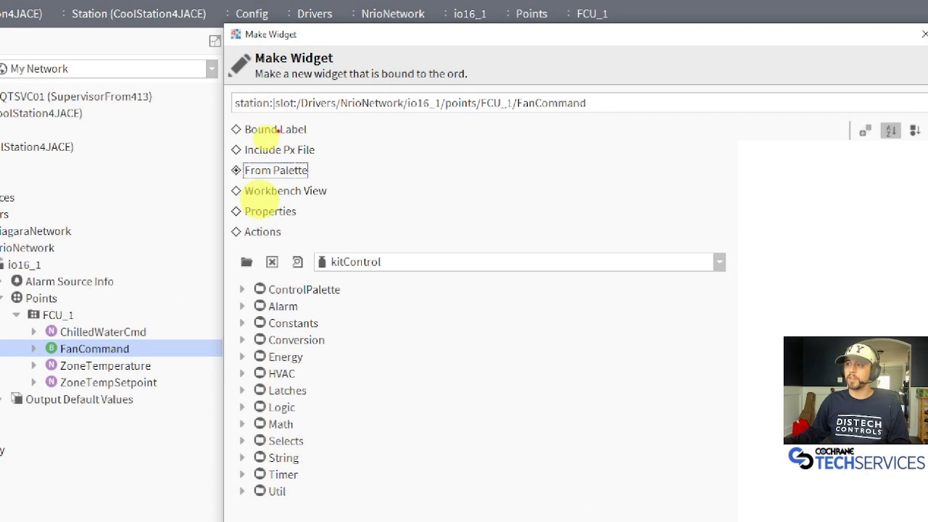
pyautogui.moveTo(251, 127)
pyautogui.mouseDown()
pyautogui.moveTo(231, 143)
pyautogui.moveTo(224, 128)
pyautogui.moveTo(239, 194)
pyautogui.moveTo(233, 187)
pyautogui.mouseUp()
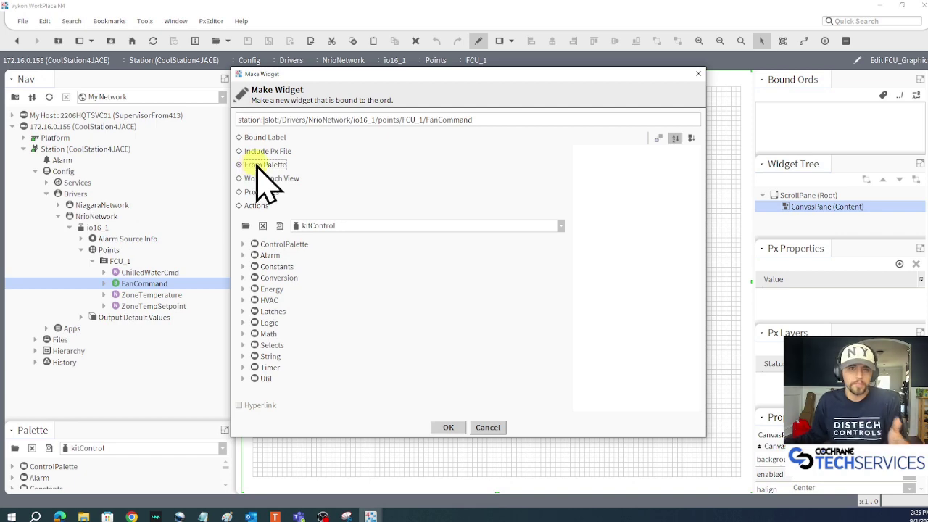
pyautogui.click(366, 230)
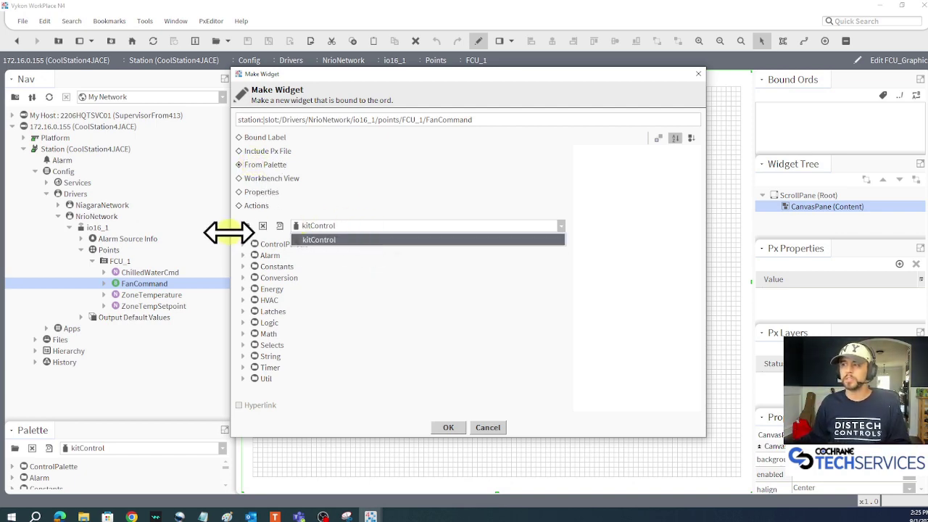
pyautogui.click(327, 214)
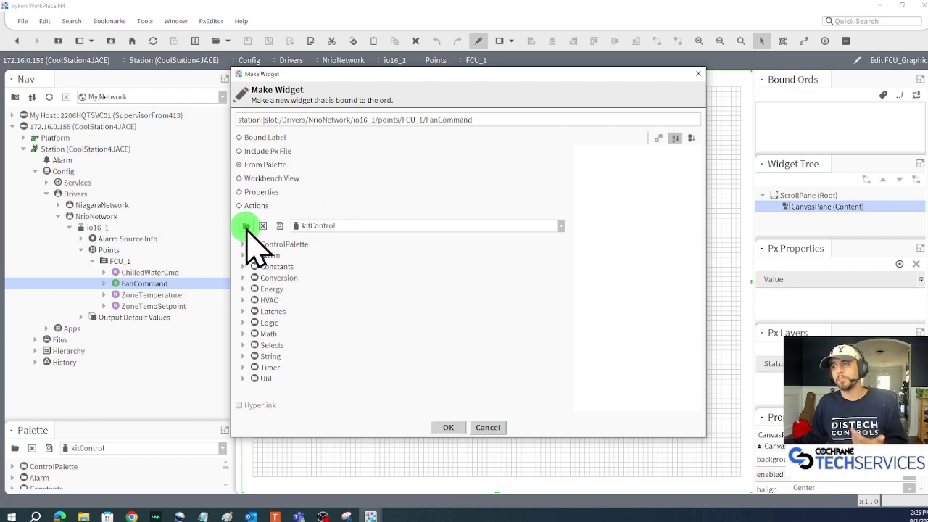
# Load the kitPxN4svg palette into Make Widget by filtering the palette chooser for 'kitp'.
pyautogui.click(246, 226)
pyautogui.write('kitp')
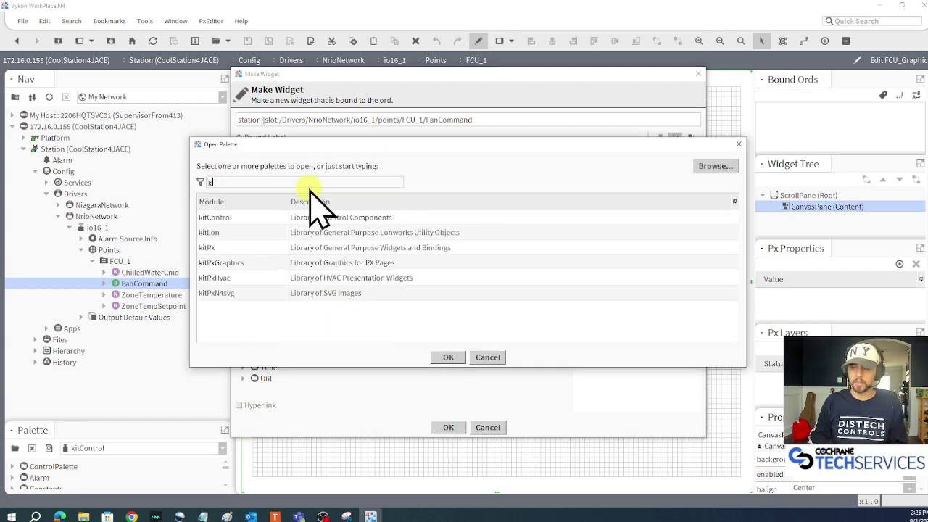
pyautogui.click(311, 263)
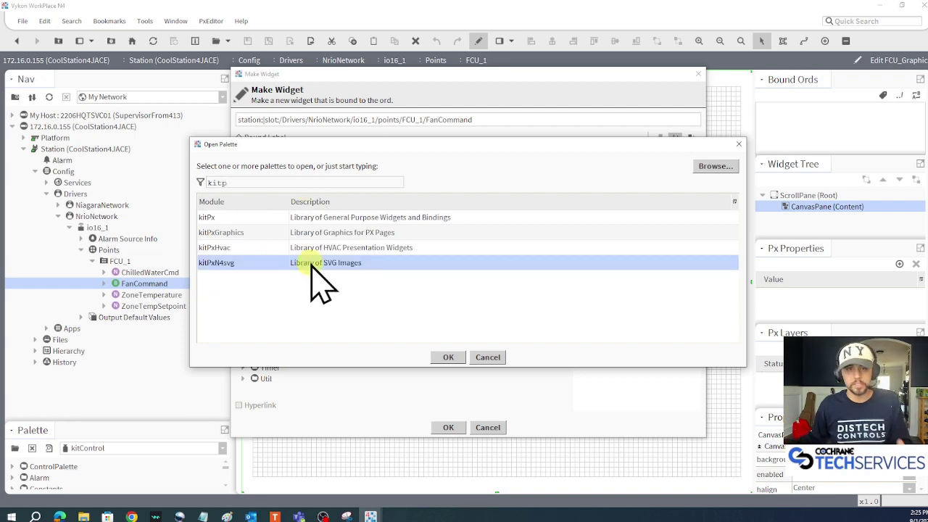
pyautogui.doubleClick(311, 264)
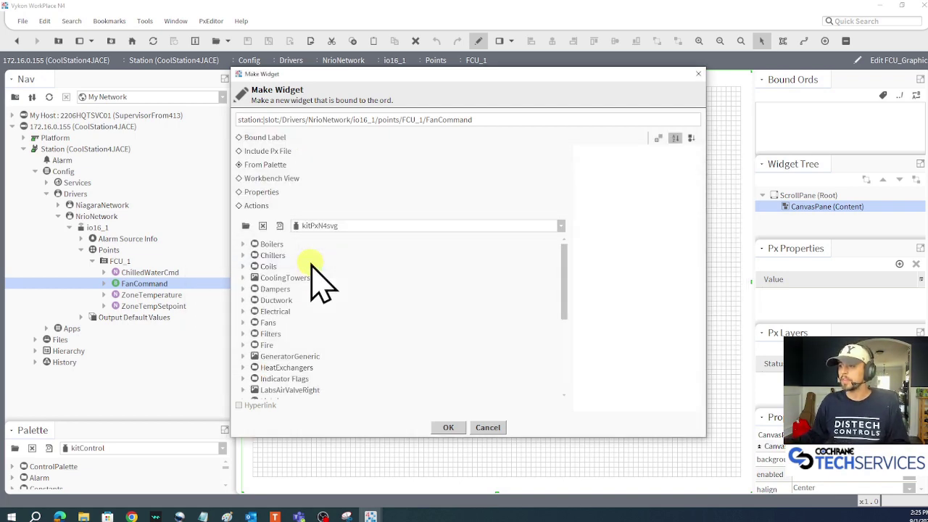
pyautogui.scroll(-3, 335, 348)
pyautogui.scroll(3, 340, 348)
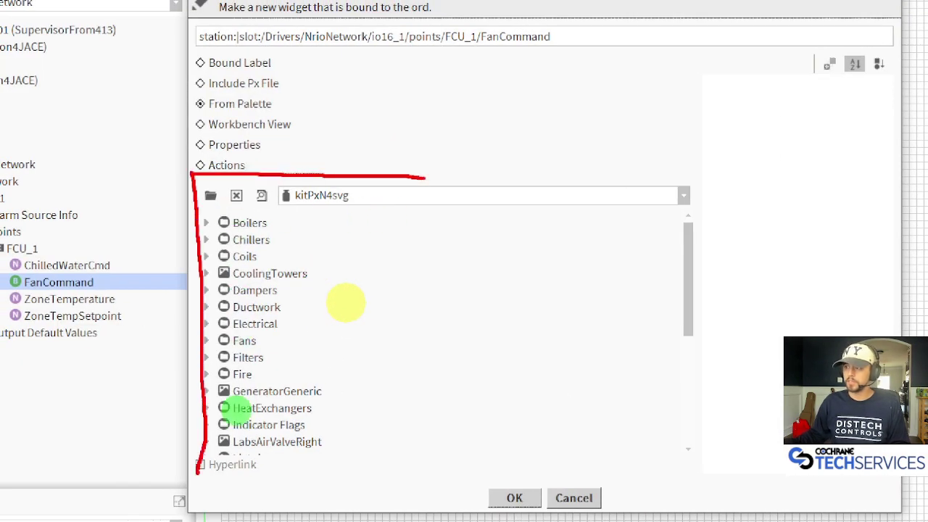
pyautogui.moveTo(242, 408)
pyautogui.mouseDown()
pyautogui.moveTo(703, 290)
pyautogui.moveTo(372, 166)
pyautogui.mouseUp()
pyautogui.moveTo(414, 213); pyautogui.dragTo(438, 313)
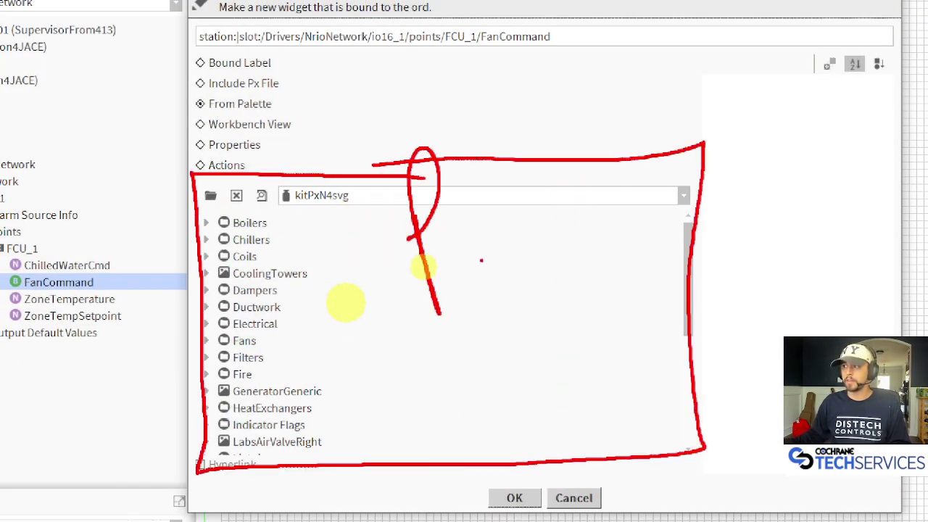
pyautogui.moveTo(428, 271)
pyautogui.mouseDown()
pyautogui.moveTo(473, 277)
pyautogui.moveTo(500, 260)
pyautogui.moveTo(540, 265)
pyautogui.mouseUp()
pyautogui.moveTo(300, 182)
pyautogui.mouseDown()
pyautogui.moveTo(92, 293)
pyautogui.moveTo(64, 334)
pyautogui.moveTo(116, 355)
pyautogui.mouseUp()
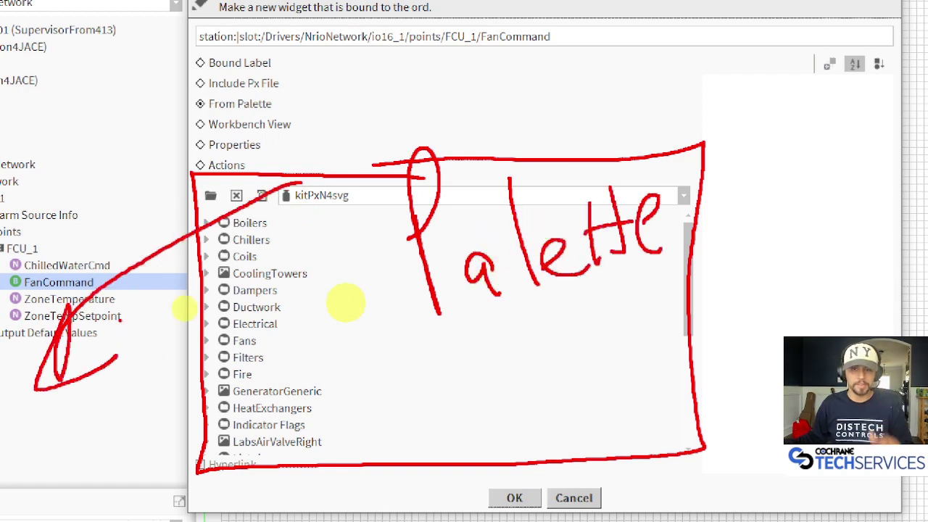
pyautogui.press('Escape')
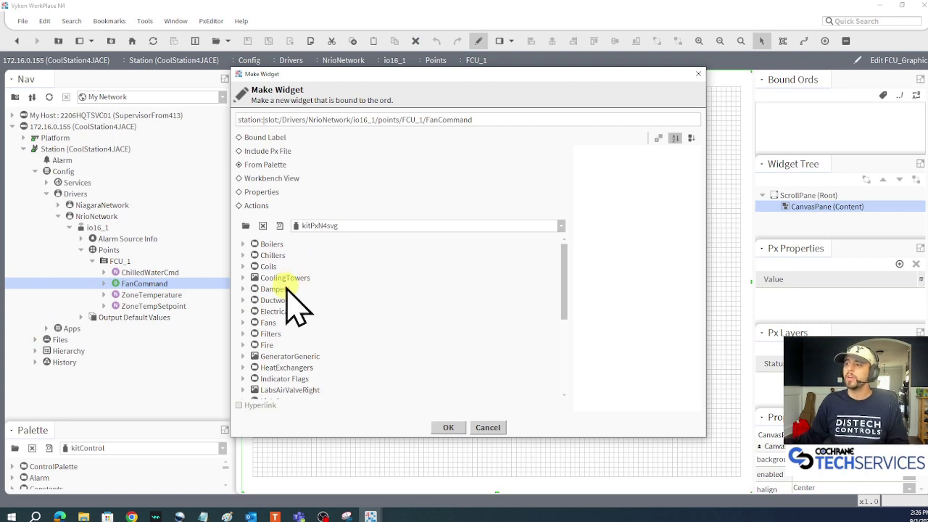
# Choose the Fans > FansHorz > FansHorzRight picture and place it on the canvas.
pyautogui.click(267, 323)
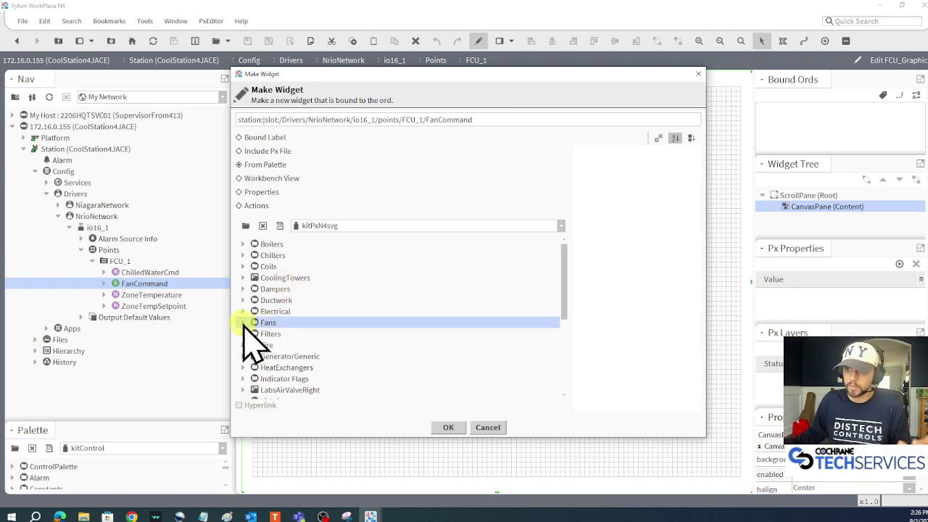
pyautogui.click(243, 323)
pyautogui.click(290, 356)
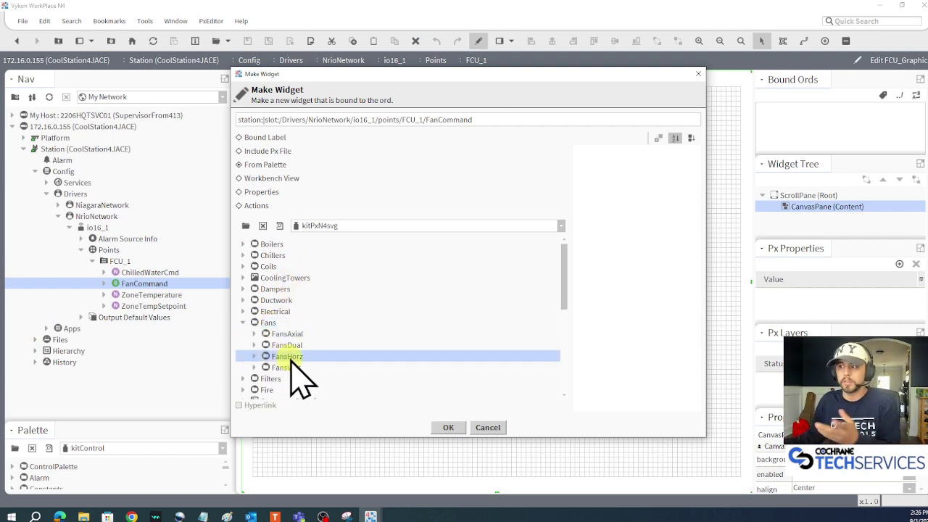
pyautogui.click(254, 356)
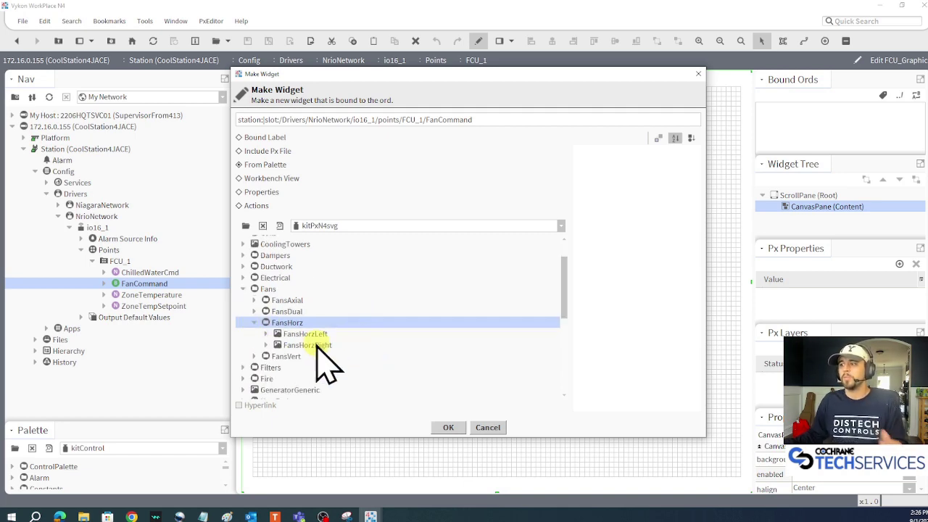
pyautogui.click(313, 346)
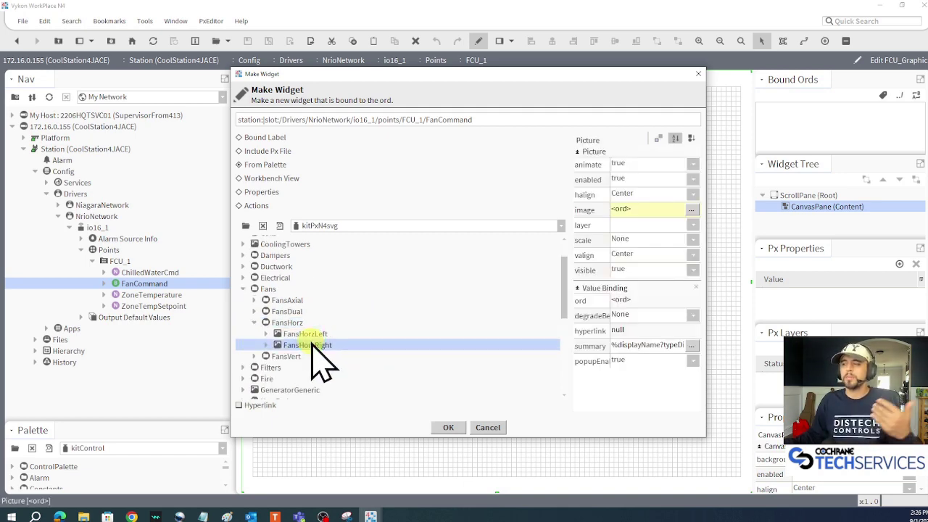
pyautogui.click(448, 428)
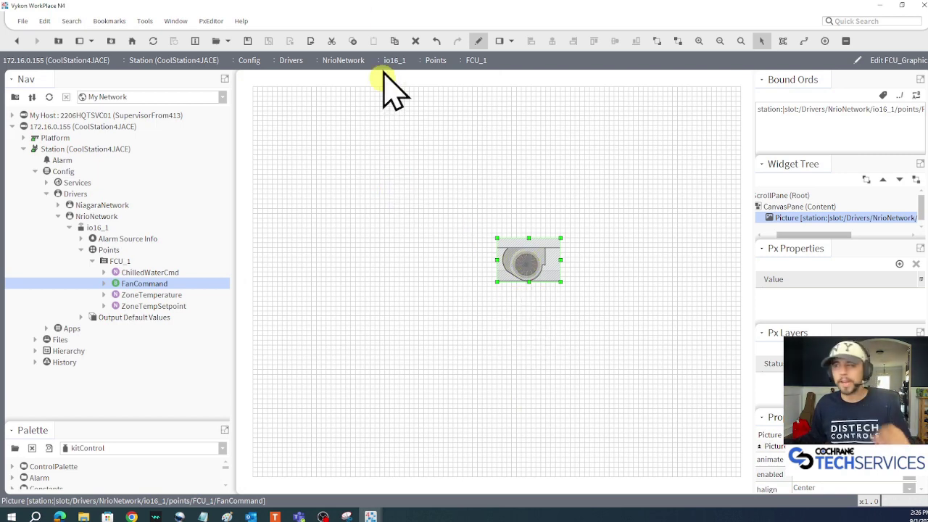
# In the Px viewer, override FanCommand to Active for 1 minute.
pyautogui.click(479, 42)
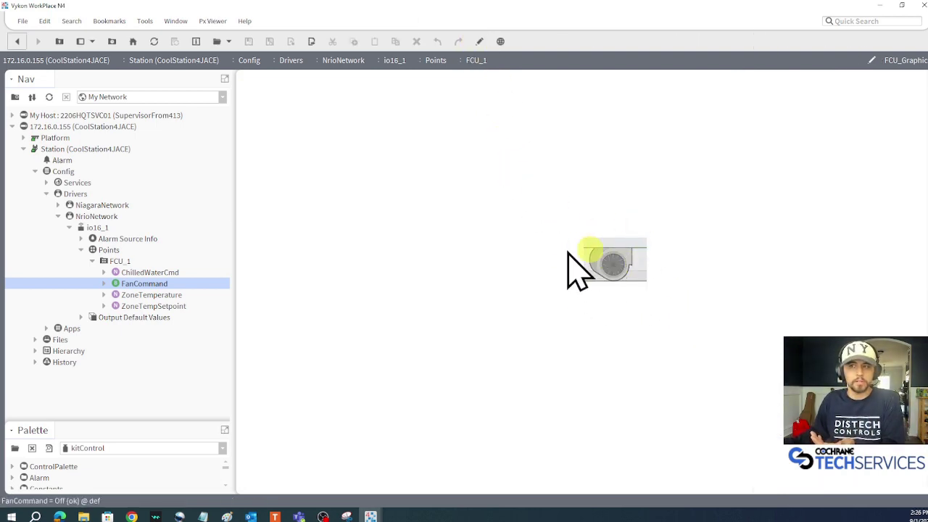
pyautogui.rightClick(149, 284)
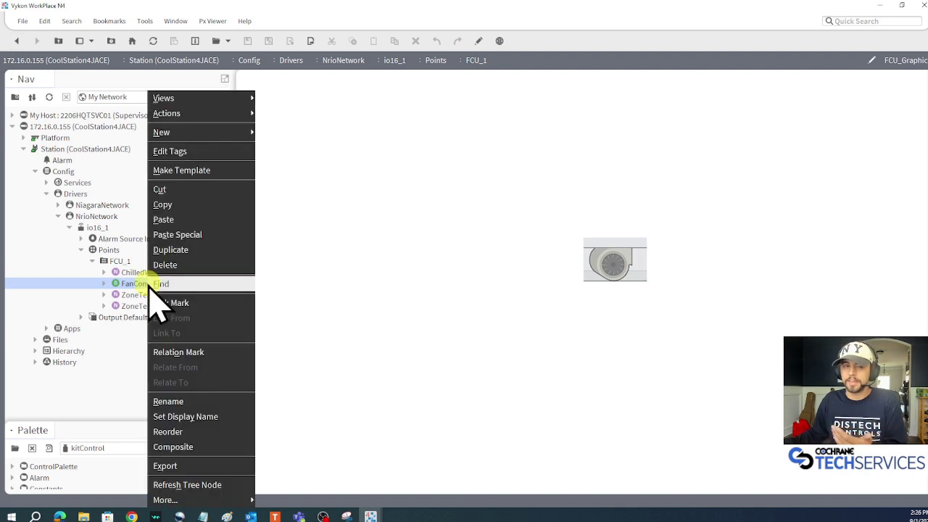
pyautogui.moveTo(232, 114)
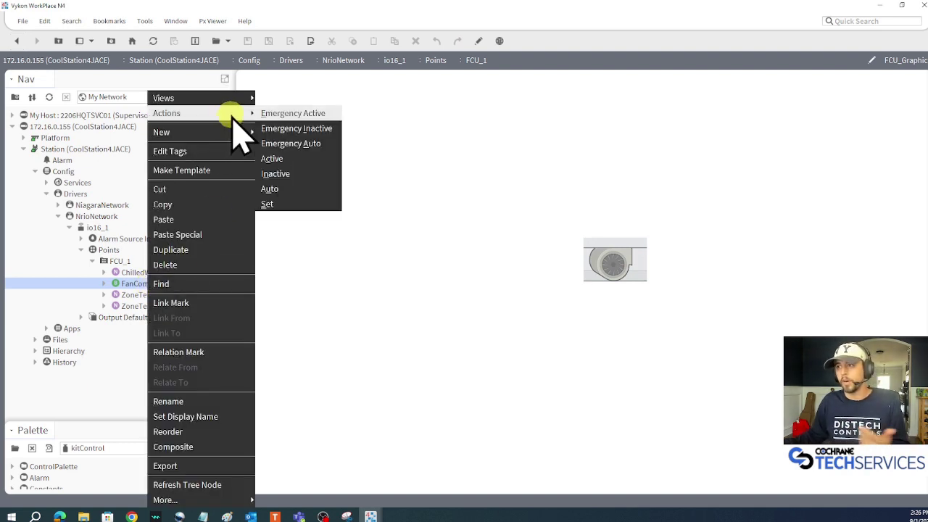
pyautogui.click(308, 158)
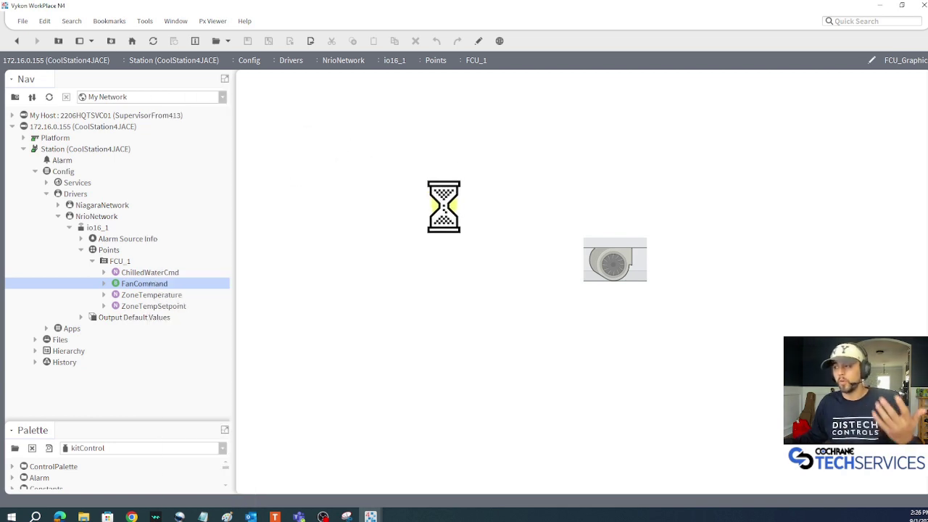
pyautogui.click(475, 251)
pyautogui.click(466, 278)
pyautogui.click(448, 270)
pyautogui.click(614, 271)
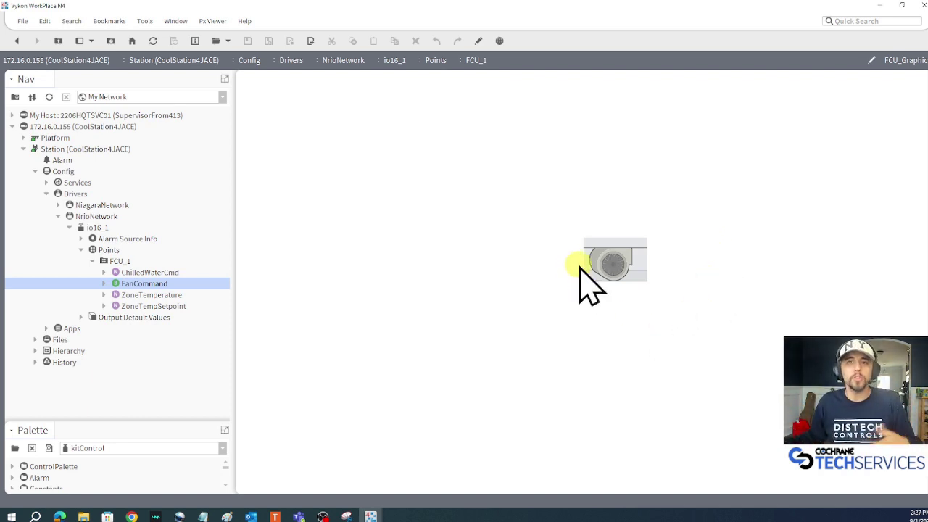
# Back in the editor, inspect the fan picture's Fans_Horz_Right on/off image paths in its properties.
pyautogui.click(478, 42)
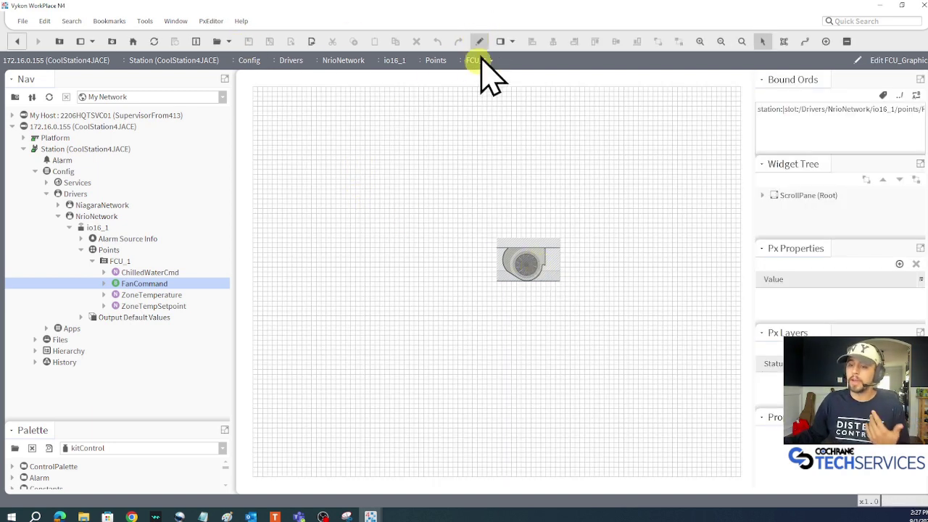
pyautogui.rightClick(524, 264)
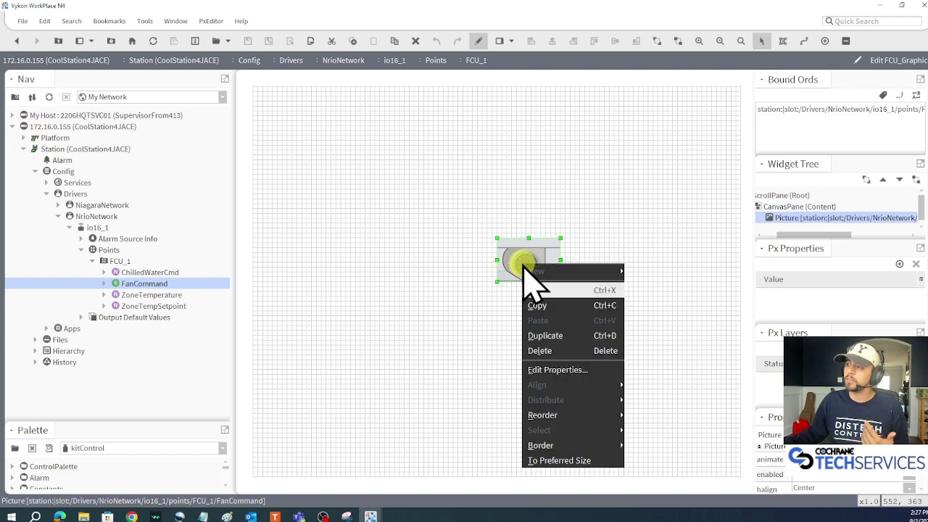
pyautogui.click(577, 371)
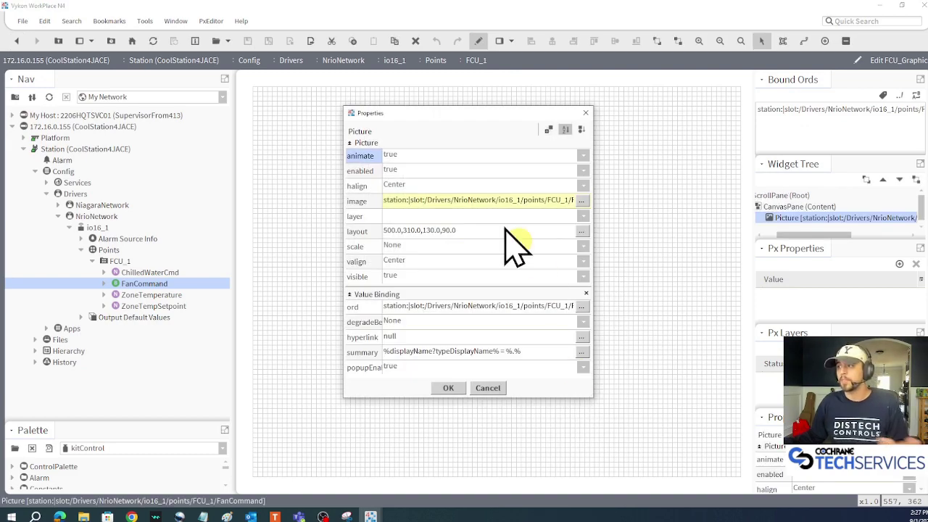
pyautogui.moveTo(593, 205); pyautogui.dragTo(743, 213)
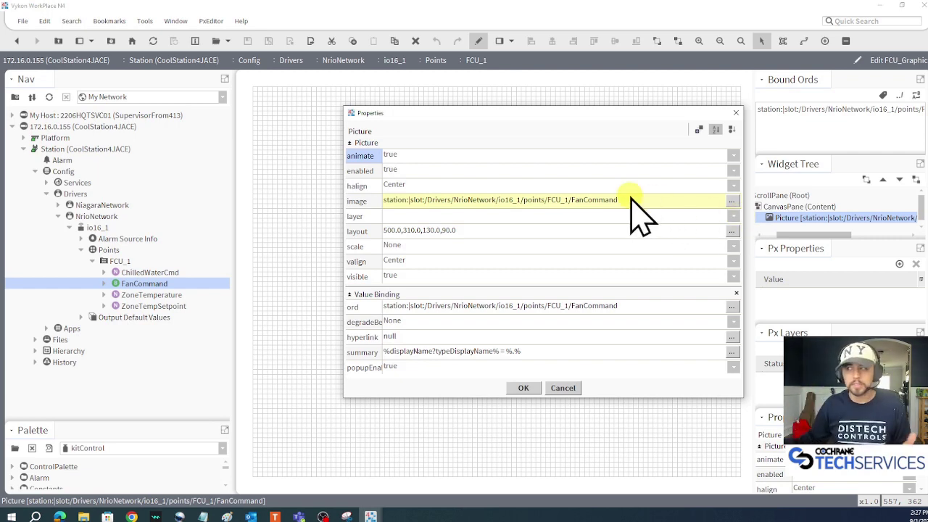
pyautogui.doubleClick(556, 204)
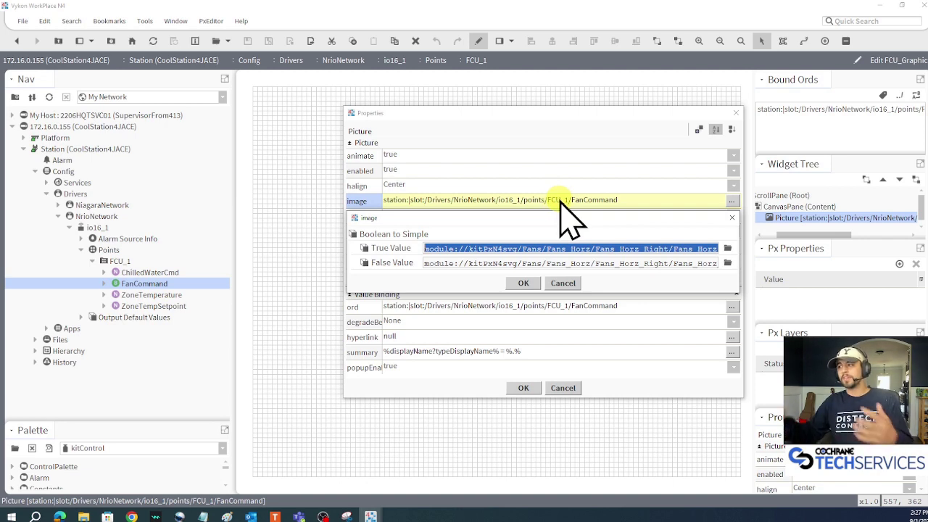
pyautogui.moveTo(739, 270); pyautogui.dragTo(890, 274)
pyautogui.moveTo(789, 221); pyautogui.dragTo(556, 215)
pyautogui.moveTo(226, 243); pyautogui.dragTo(294, 246)
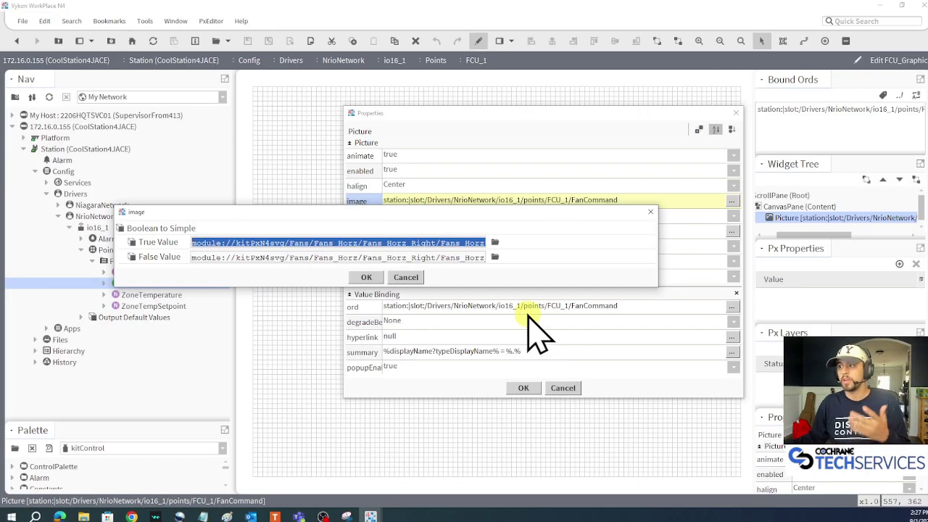
pyautogui.click(479, 289)
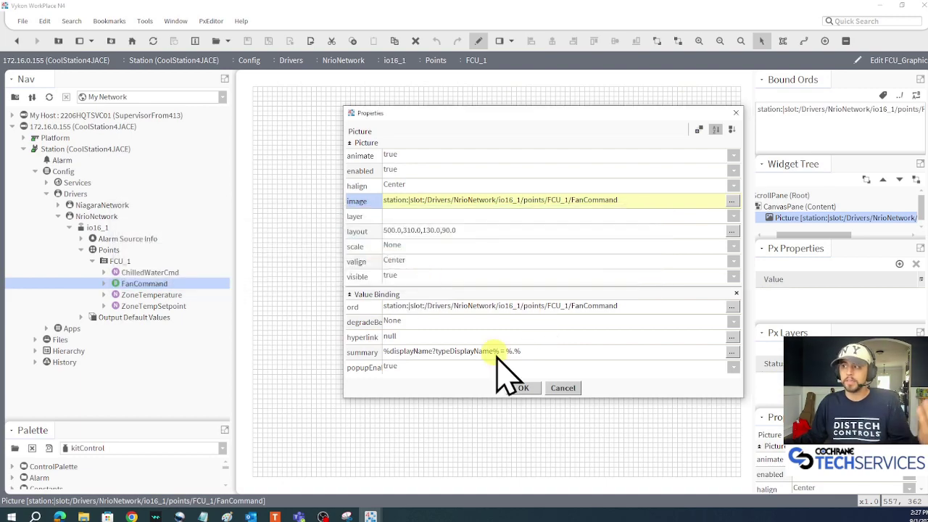
# Drop ChilledWaterCmd beside the fan as a Coils > CoilsCooling2WayBottom picture.
pyautogui.click(563, 387)
pyautogui.moveTo(145, 273); pyautogui.dragTo(561, 240)
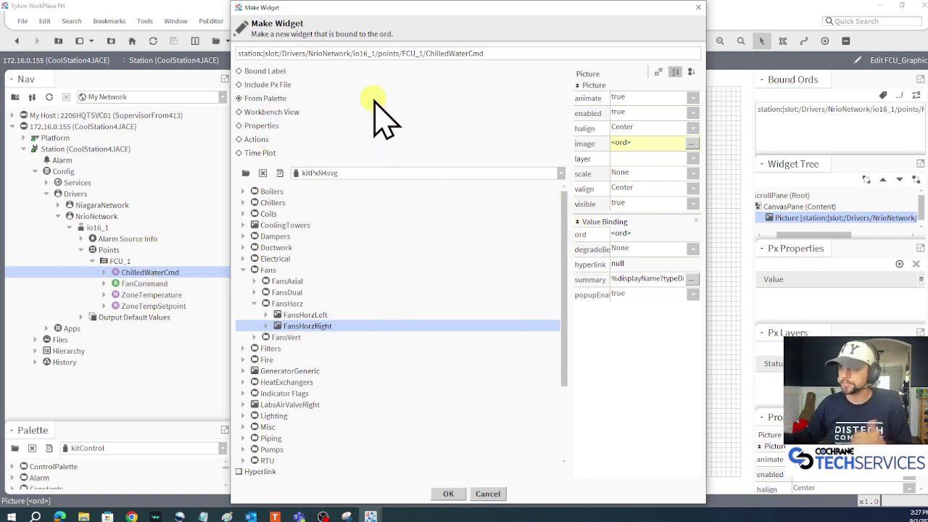
pyautogui.click(244, 270)
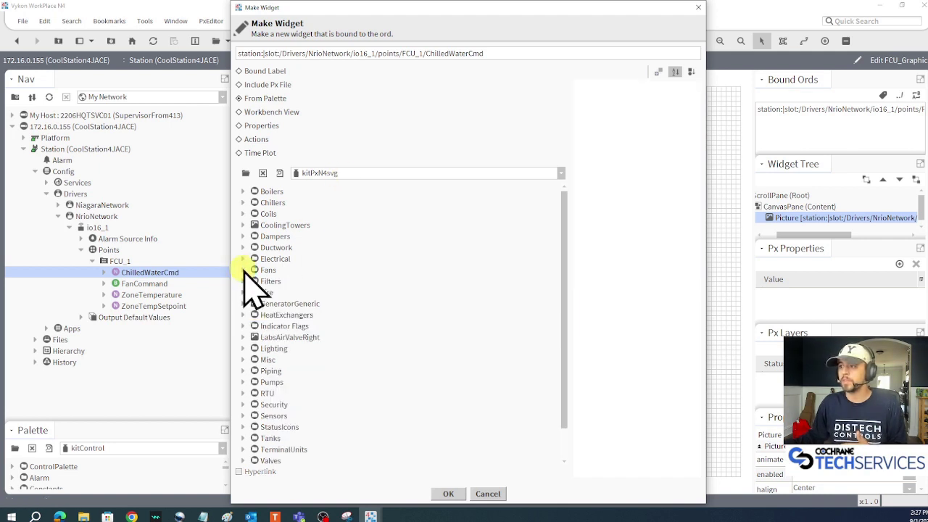
pyautogui.click(247, 213)
pyautogui.click(243, 213)
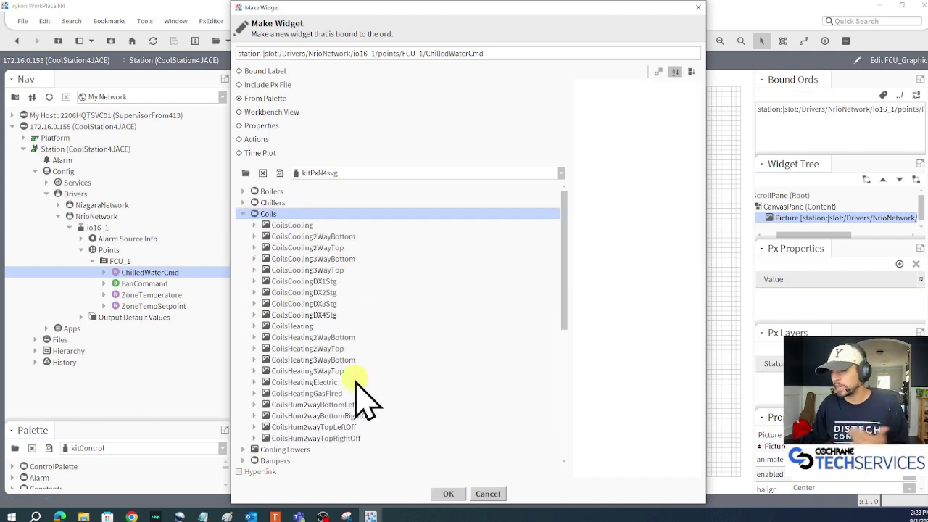
pyautogui.click(330, 237)
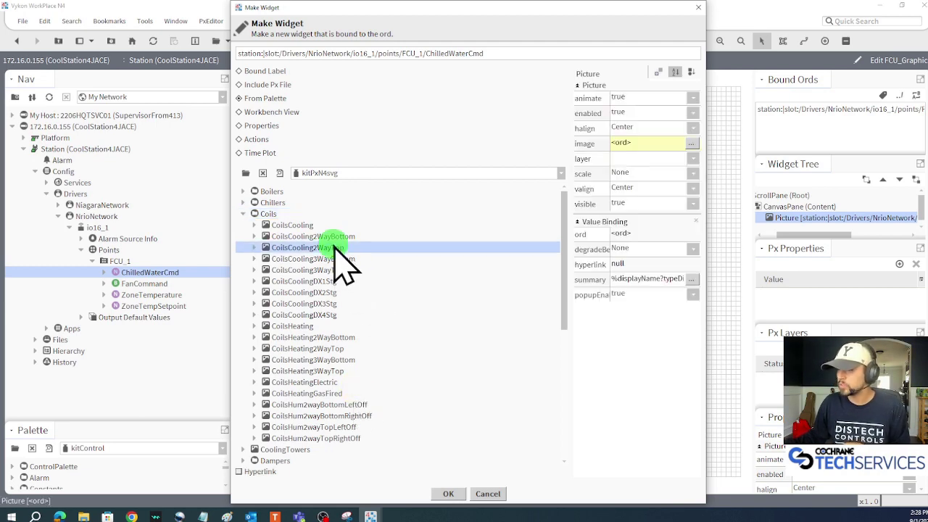
pyautogui.click(448, 494)
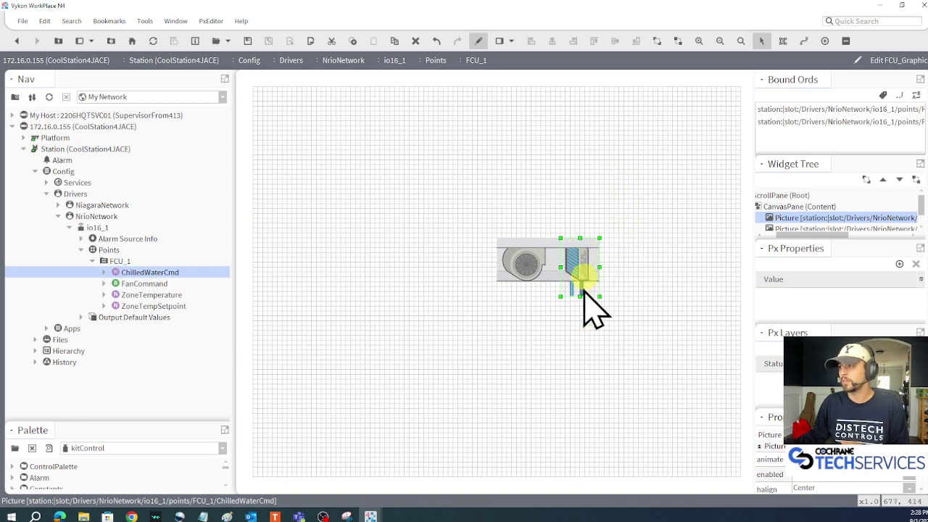
pyautogui.click(478, 41)
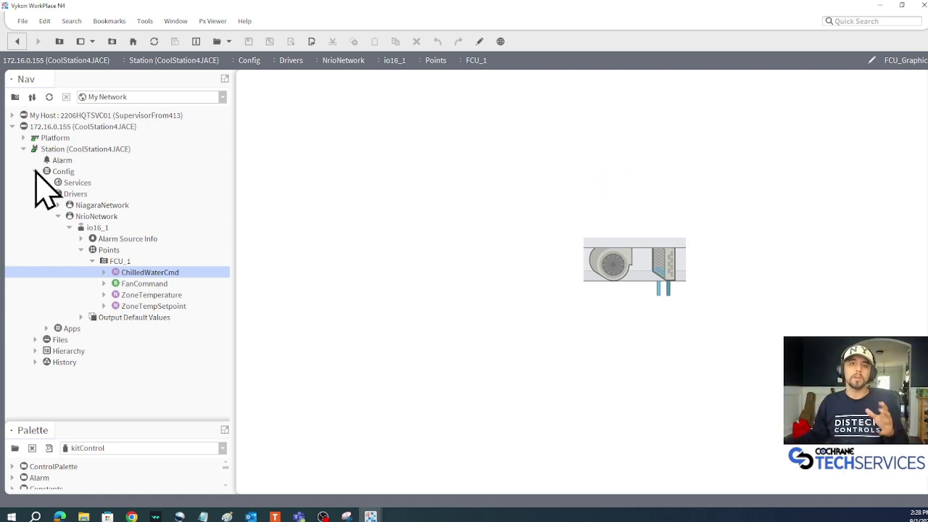
pyautogui.click(479, 41)
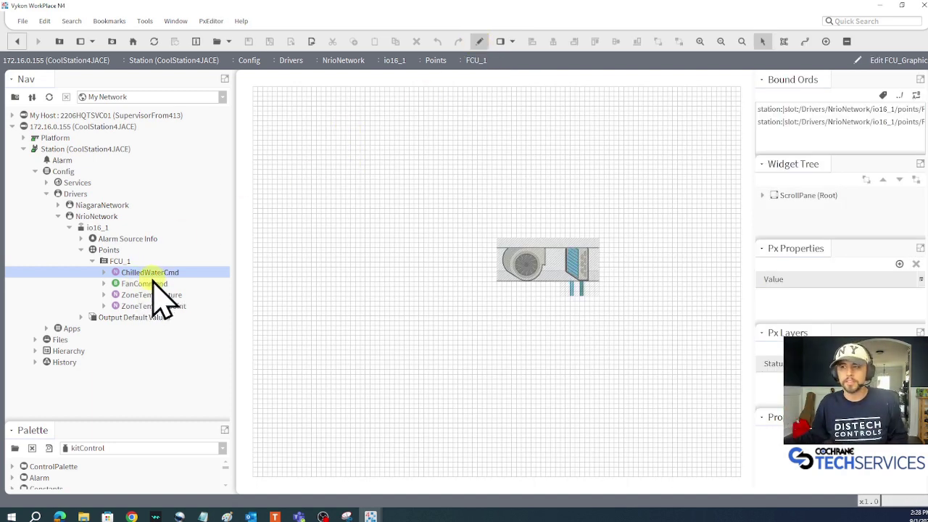
# Drag all four FCU_1 points onto the canvas as Bound Labels formatted %out.value% with display-name labels.
pyautogui.moveTo(154, 286); pyautogui.dragTo(155, 311)
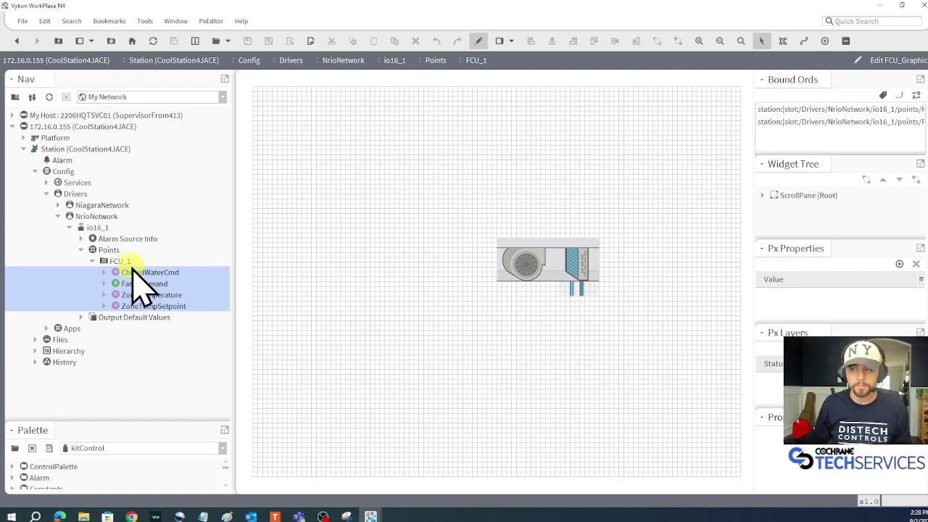
pyautogui.moveTo(138, 290); pyautogui.dragTo(489, 184)
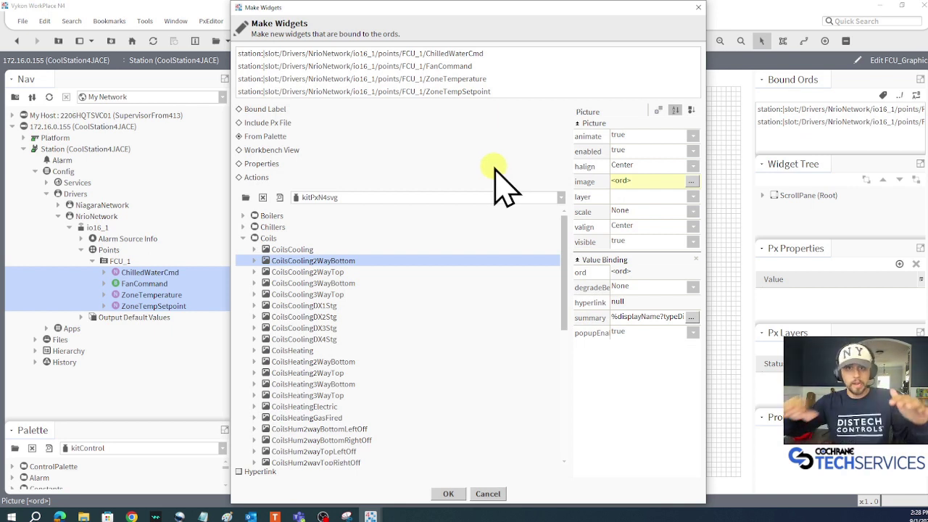
pyautogui.click(261, 110)
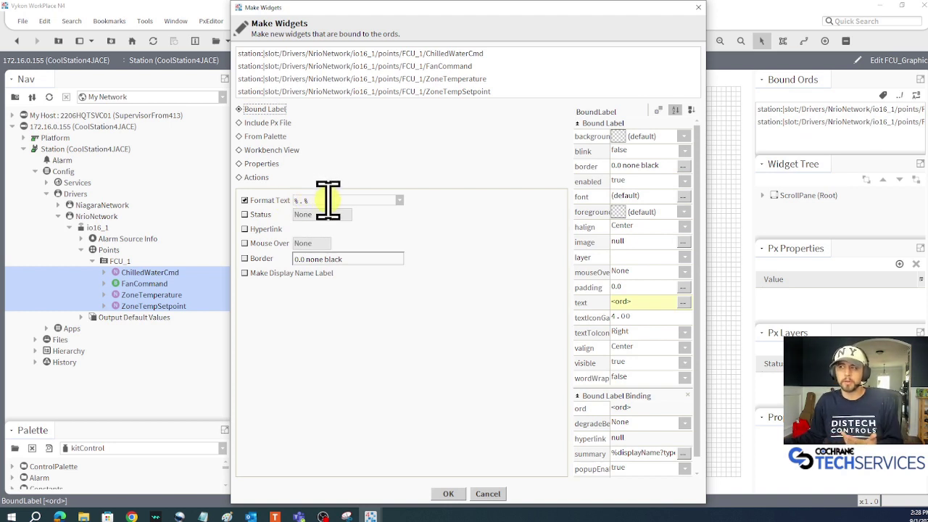
pyautogui.moveTo(326, 201); pyautogui.dragTo(214, 206)
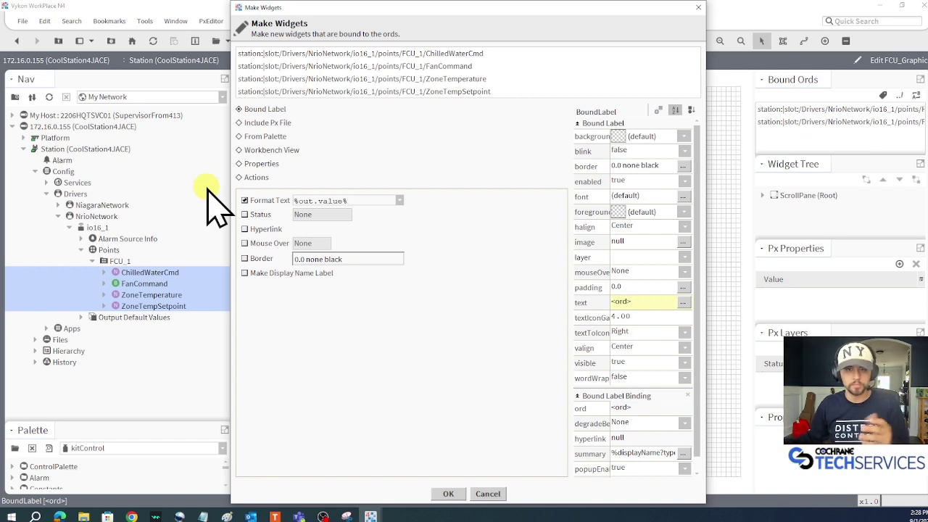
pyautogui.moveTo(367, 201); pyautogui.dragTo(297, 203)
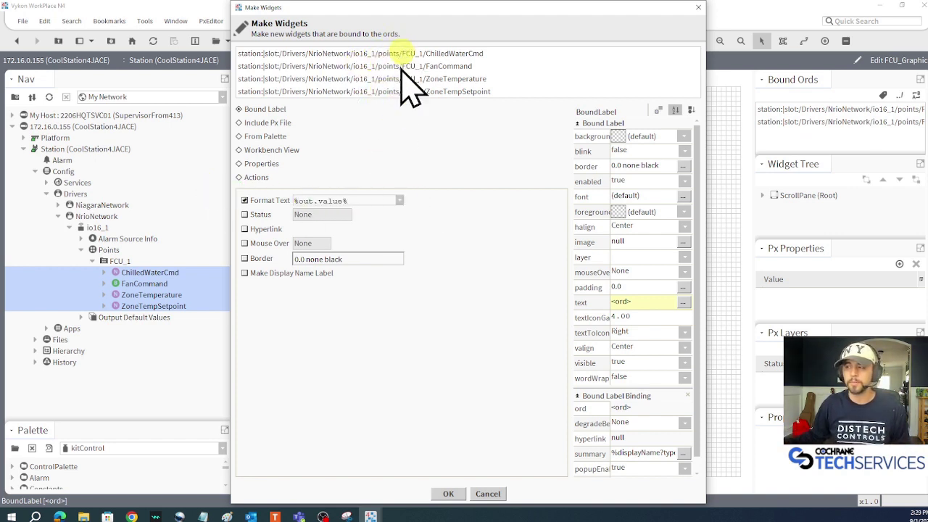
pyautogui.click(259, 273)
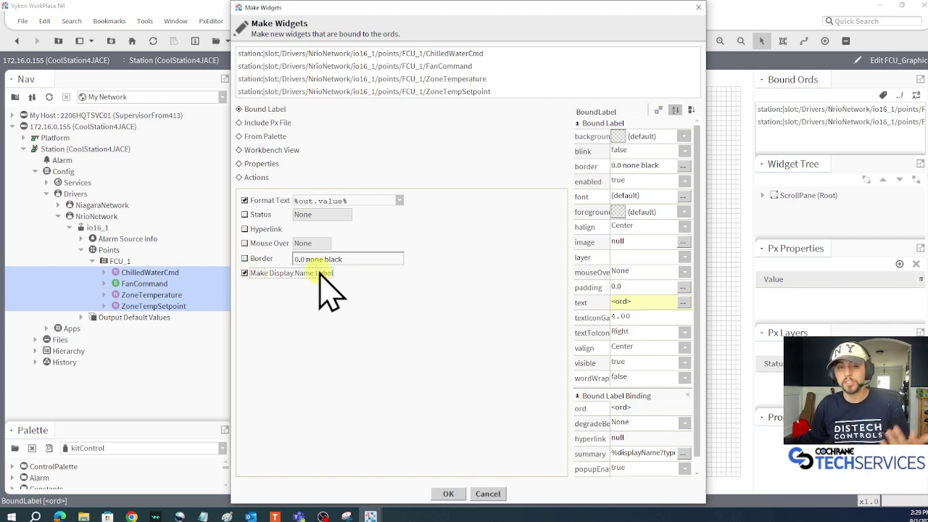
# Place the four FCU_1 point labels, widen them to show full names, then view live.
pyautogui.click(448, 493)
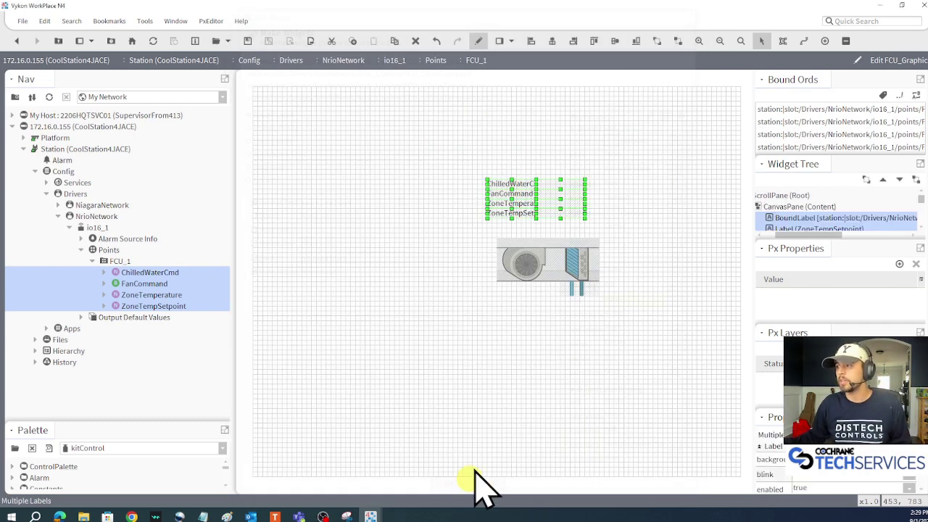
pyautogui.click(609, 228)
pyautogui.moveTo(557, 226); pyautogui.dragTo(464, 154)
pyautogui.moveTo(484, 197); pyautogui.dragTo(469, 203)
pyautogui.click(643, 238)
pyautogui.click(480, 41)
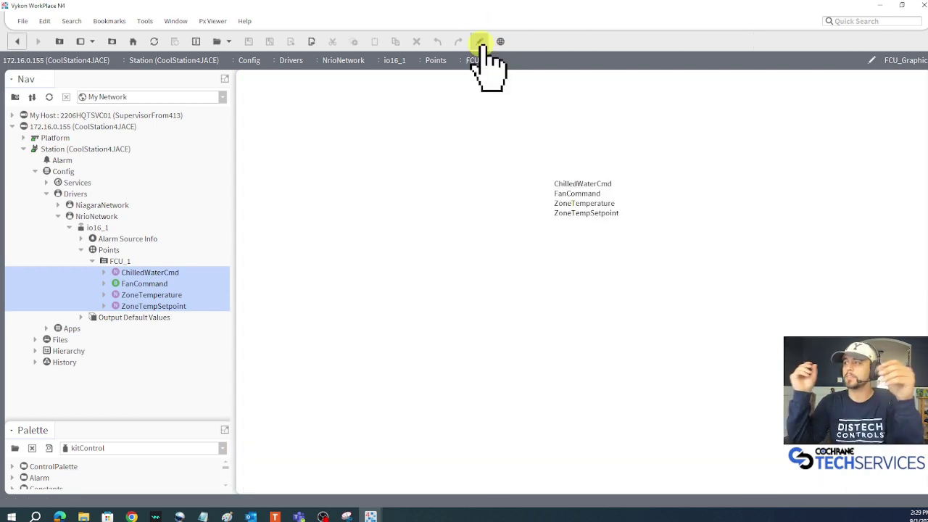